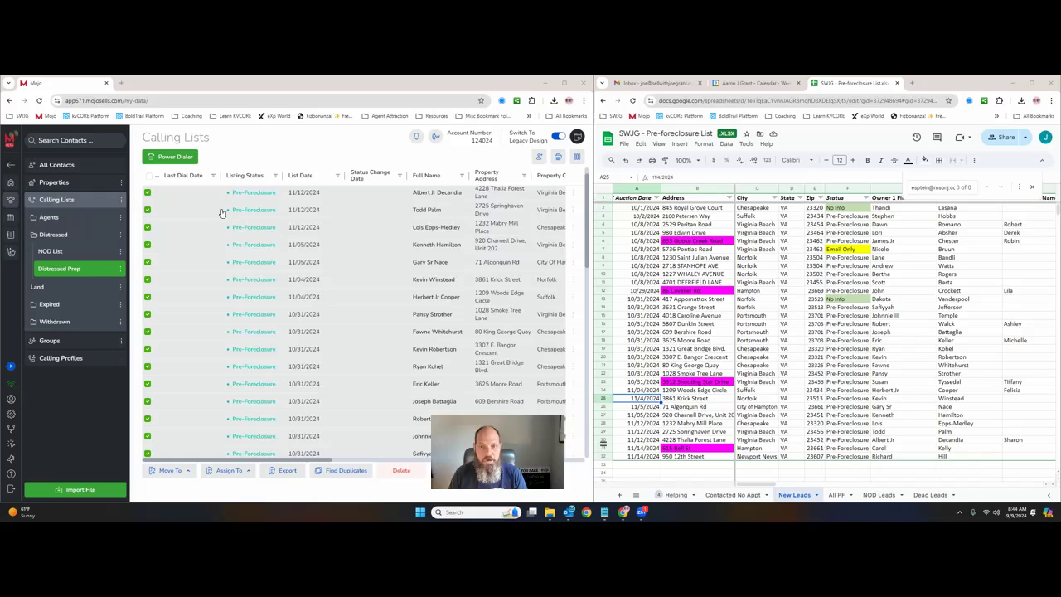
Review the selected contacts in the Distressed Prop calling list and launch the Power Dialer for the selected records only.
{"action": "scroll", "coordinate": [170, 257], "scroll_direction": "down", "scroll_amount": 5}
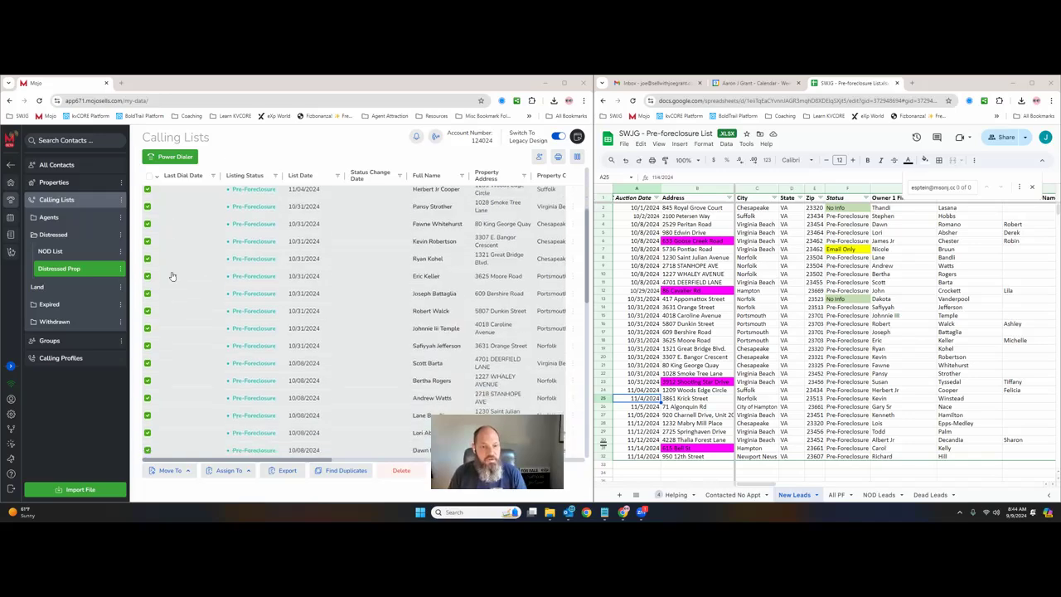
{"action": "scroll", "coordinate": [174, 286], "scroll_direction": "down", "scroll_amount": 1}
{"action": "scroll", "coordinate": [175, 286], "scroll_direction": "up", "scroll_amount": 6}
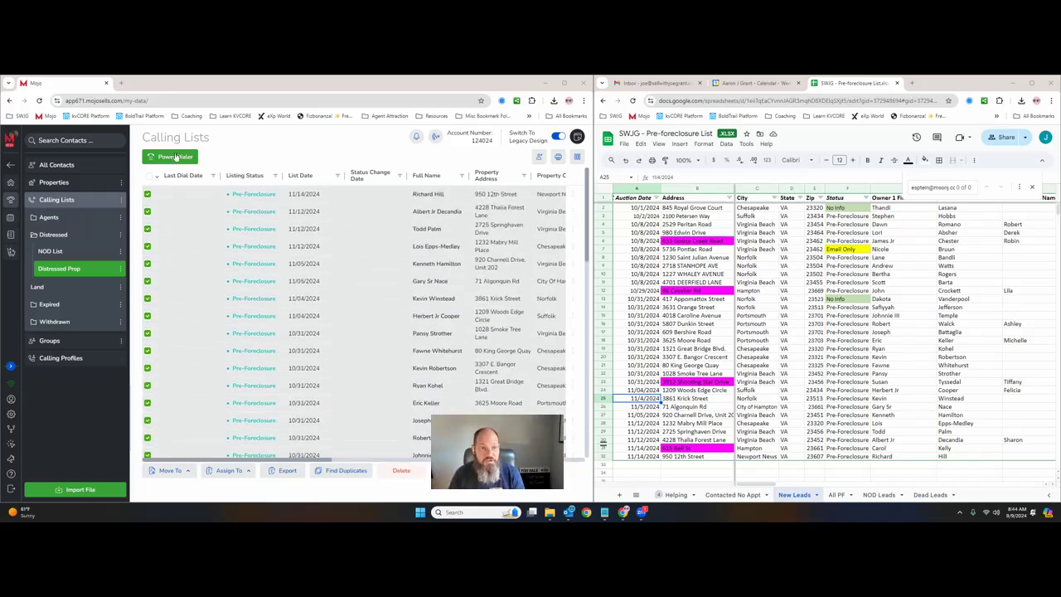
{"action": "left_click", "coordinate": [174, 158]}
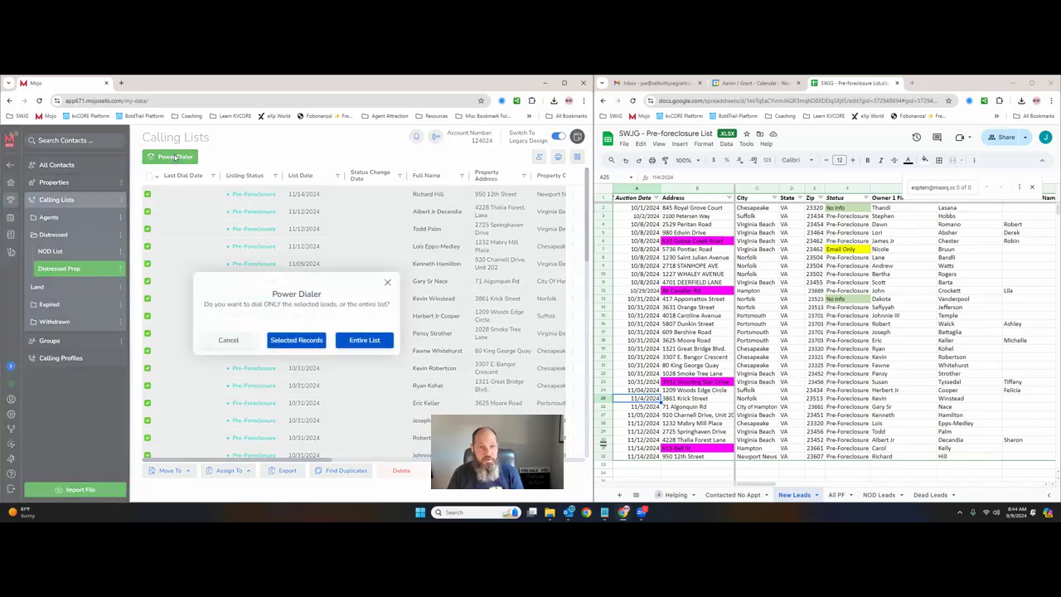
{"action": "left_click", "coordinate": [292, 340]}
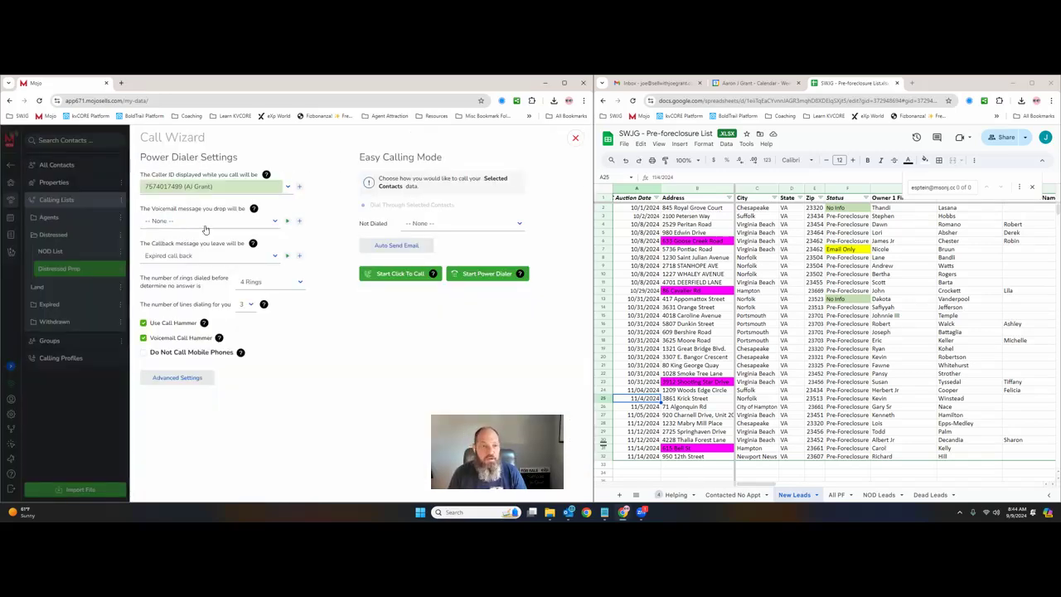
Examine the available voicemail message, callback message and Not Dialed options in the Call Wizard.
{"action": "left_click", "coordinate": [236, 221]}
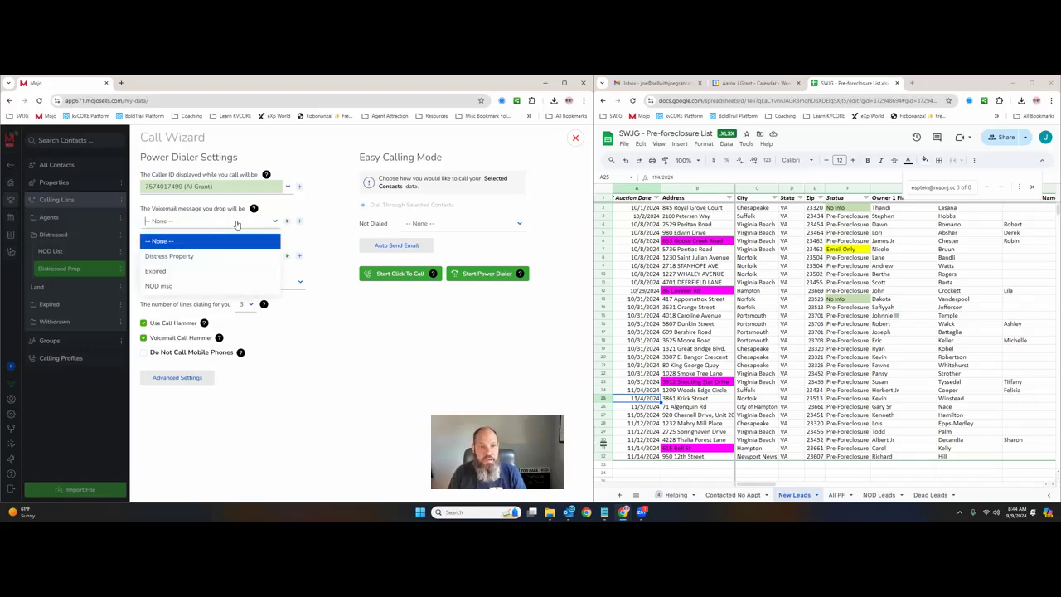
{"action": "left_click", "coordinate": [218, 226]}
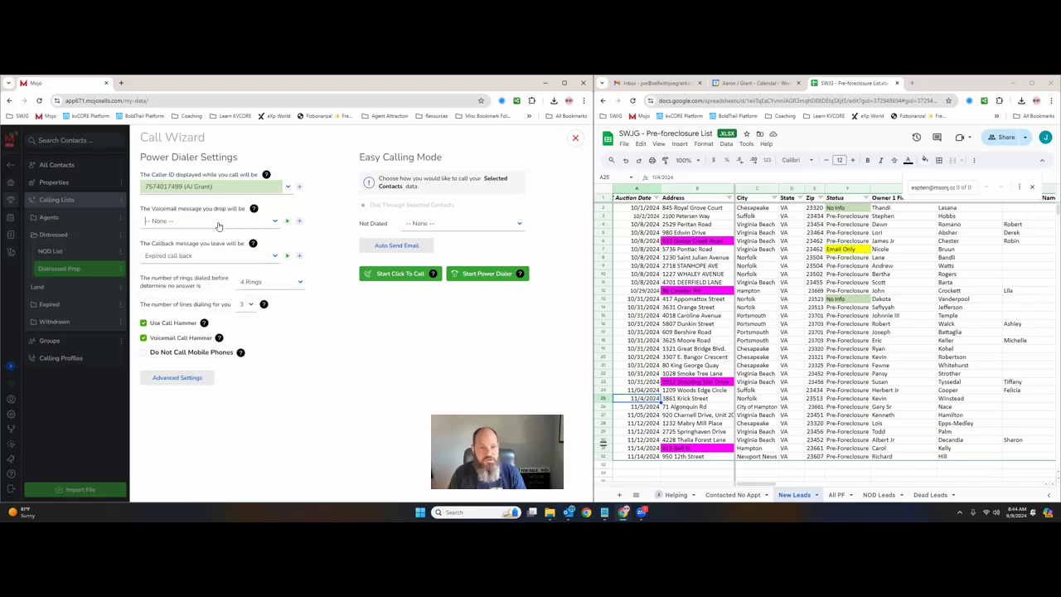
{"action": "left_click", "coordinate": [208, 257]}
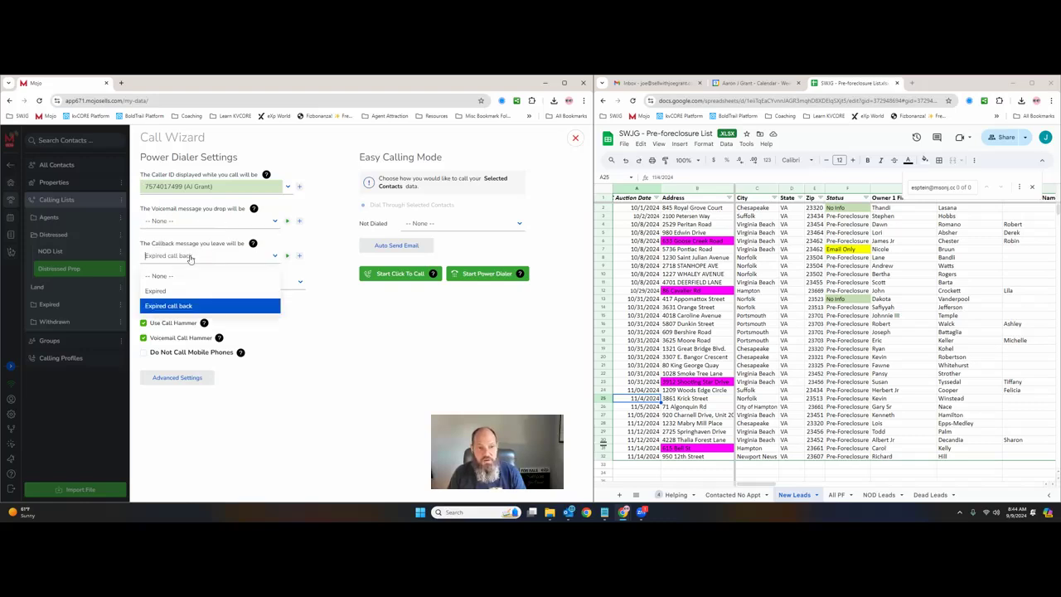
{"action": "left_click", "coordinate": [206, 257]}
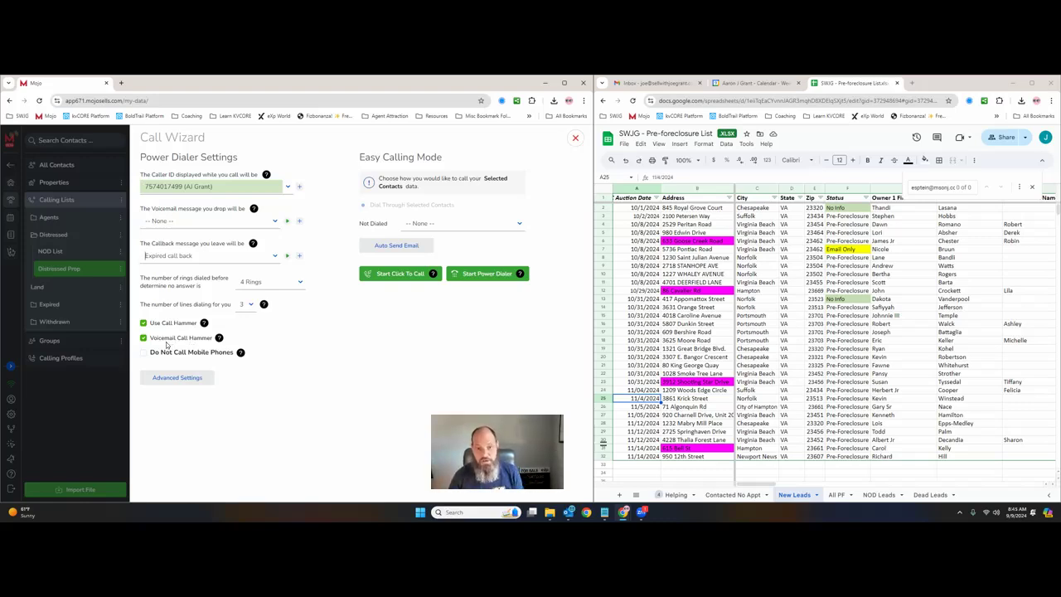
{"action": "left_click", "coordinate": [479, 227]}
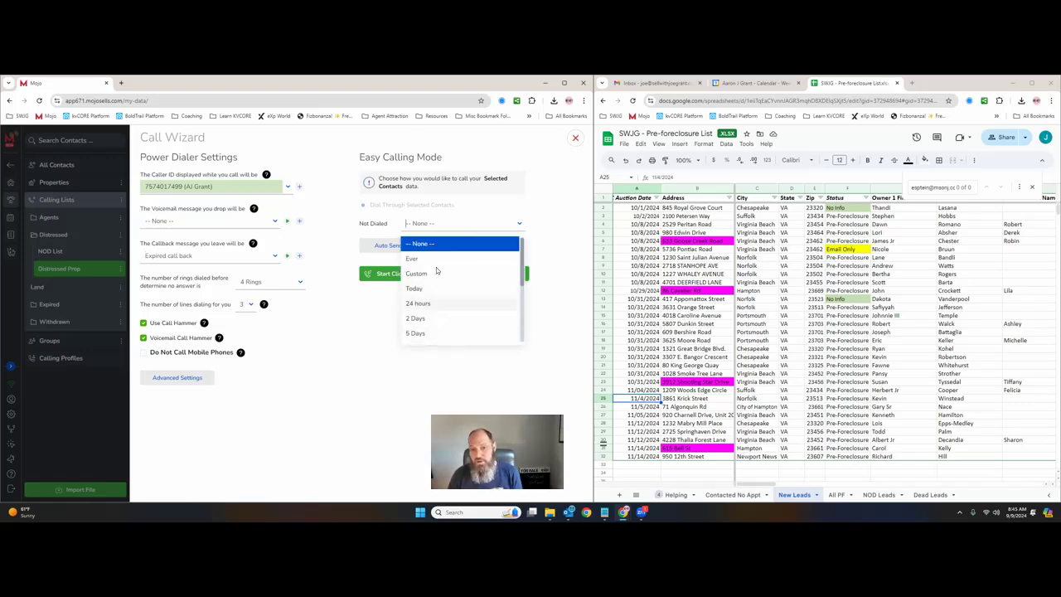
{"action": "left_click", "coordinate": [384, 363]}
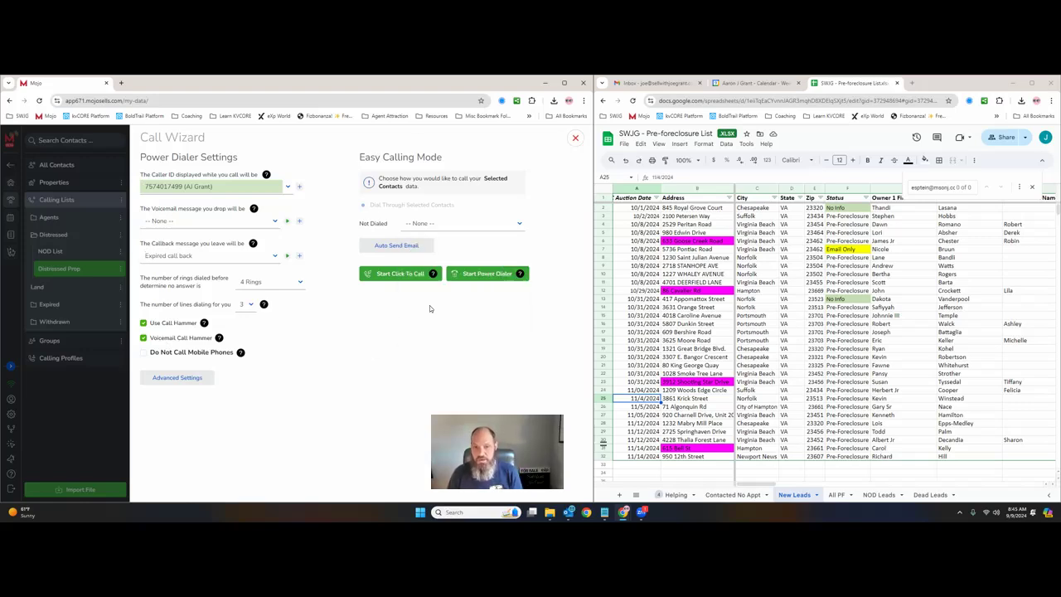
Start the Power Dialer session on the previewed list and log the first live call as No Contact (Next Number).
{"action": "left_click", "coordinate": [481, 275]}
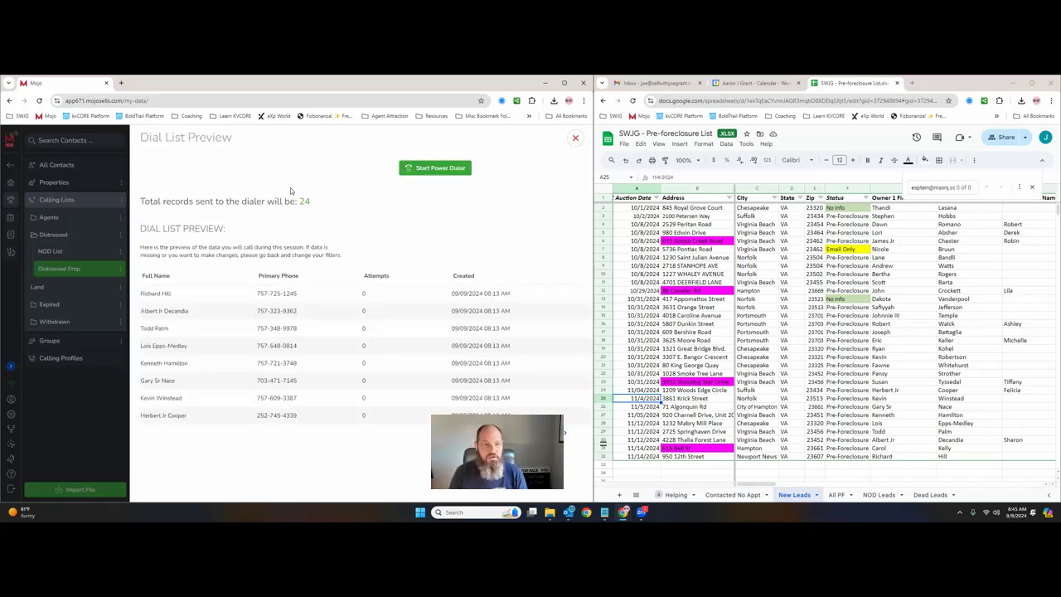
{"action": "left_click", "coordinate": [446, 169]}
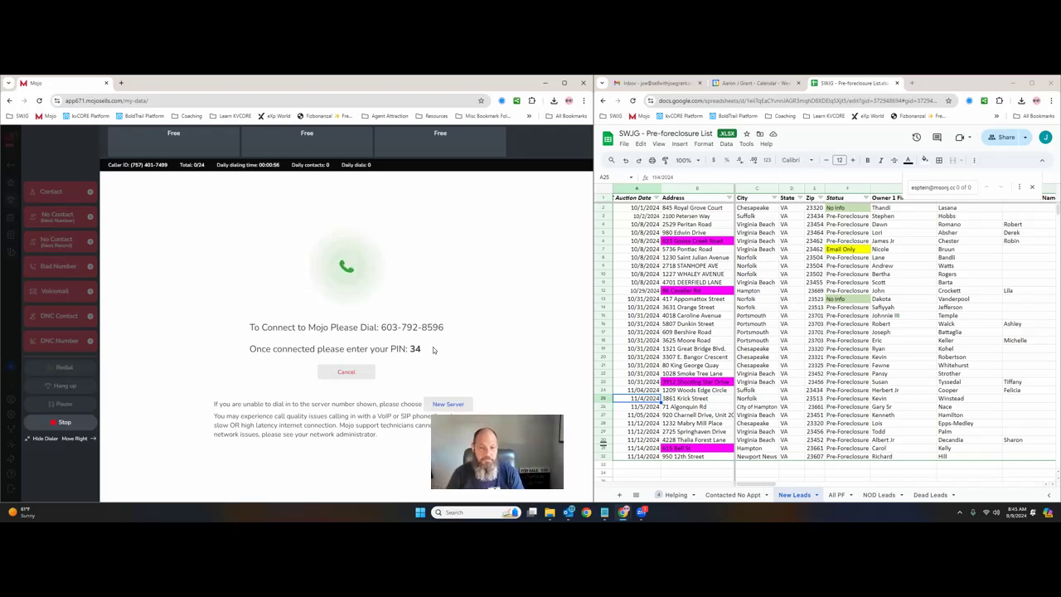
{"action": "mouse_move", "coordinate": [324, 307]}
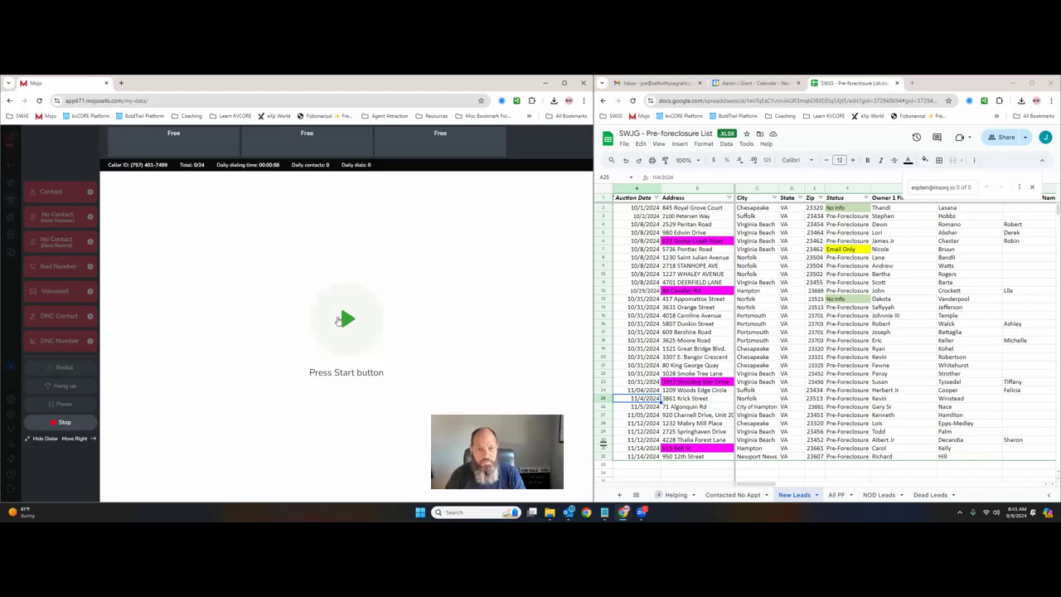
{"action": "left_click", "coordinate": [346, 320]}
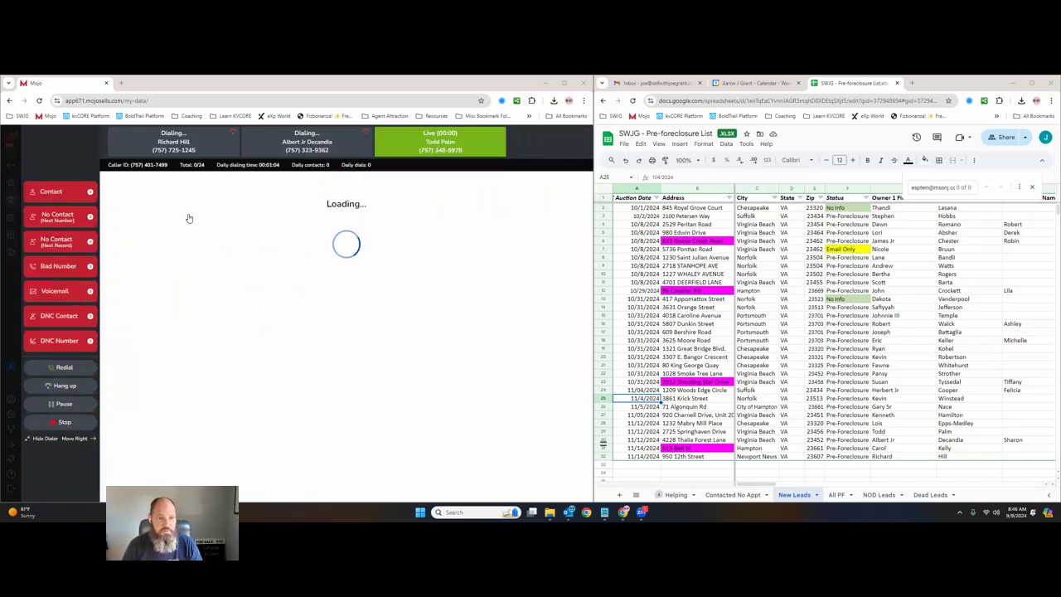
{"action": "left_click", "coordinate": [55, 218]}
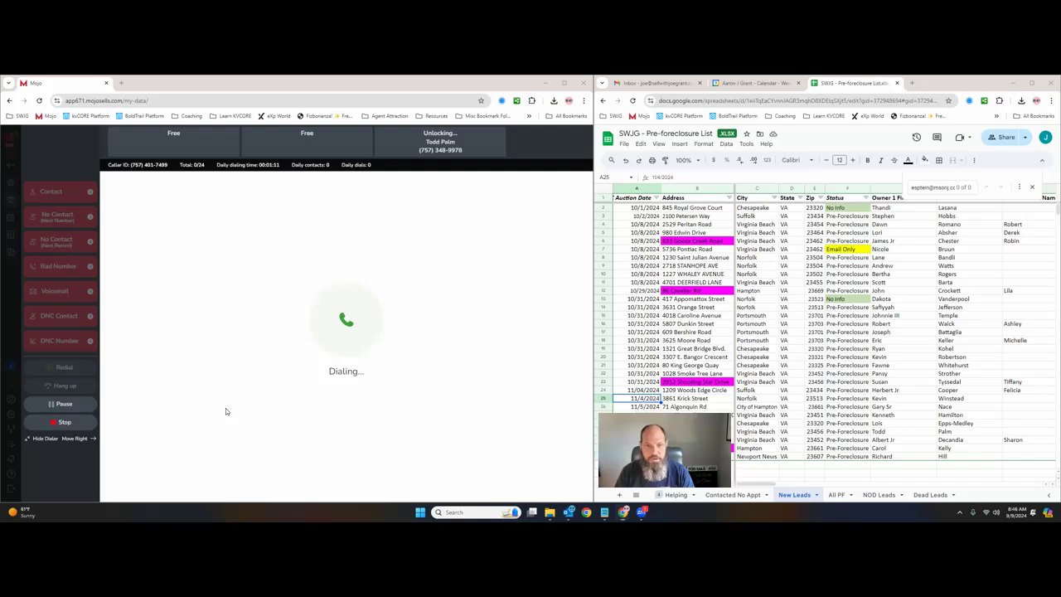
Minimize the spreadsheet window and move the Pre-Foreclosure script window up beside the dialer.
{"action": "left_click", "coordinate": [1017, 83]}
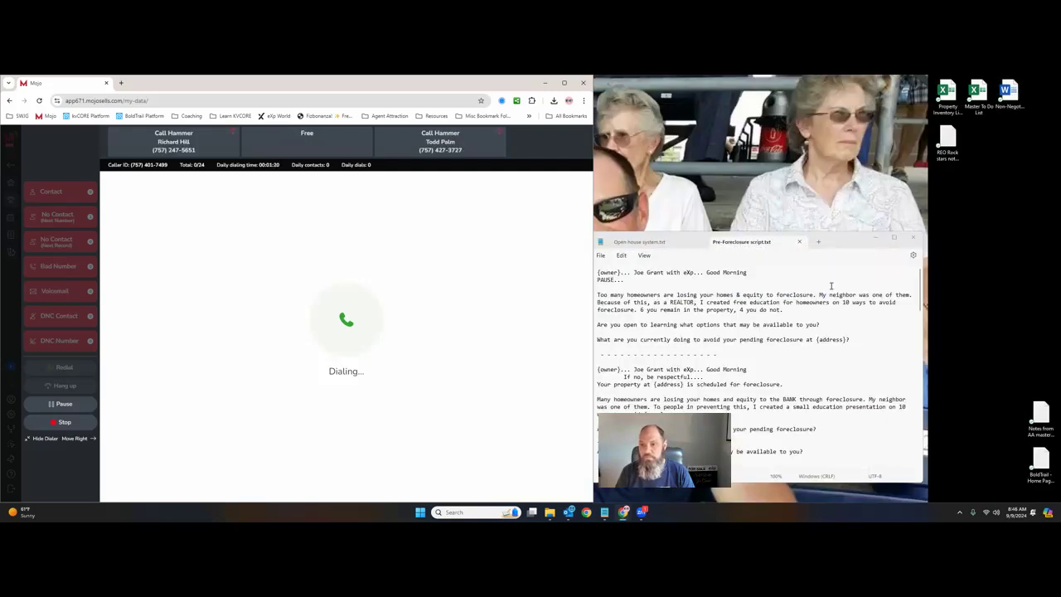
{"action": "left_click", "coordinate": [835, 245]}
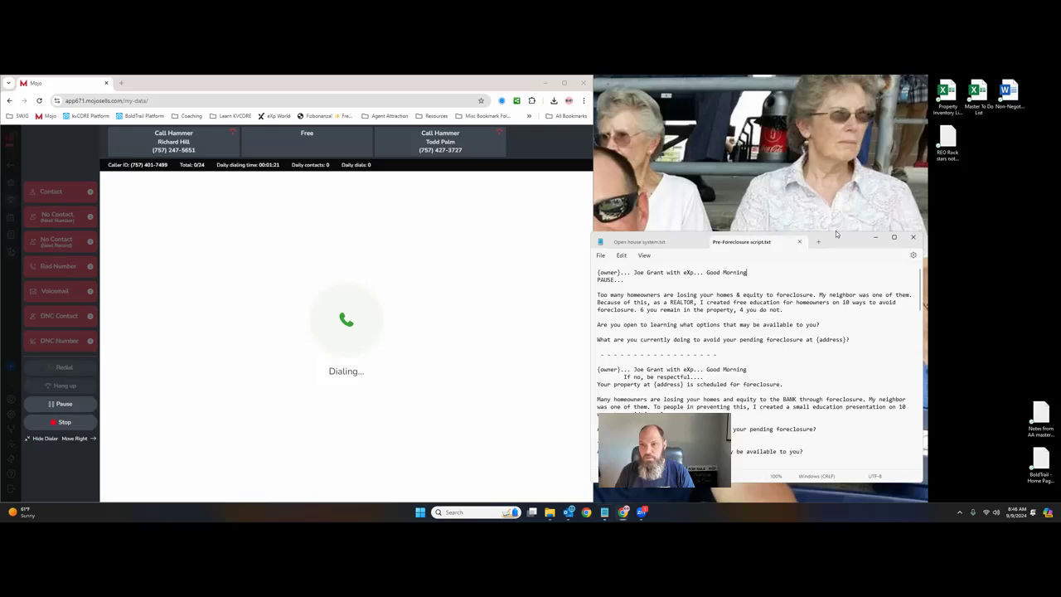
{"action": "left_click_drag", "start_coordinate": [836, 231], "coordinate": [837, 95]}
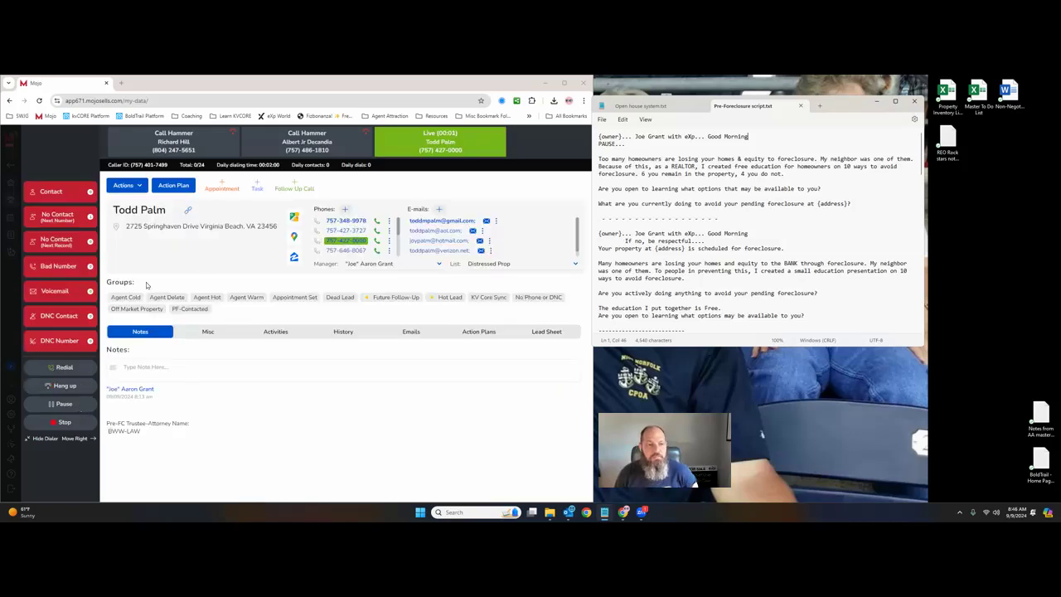
Mark the live contact's number as Bad Number and pause the dialer.
{"action": "left_click", "coordinate": [52, 267]}
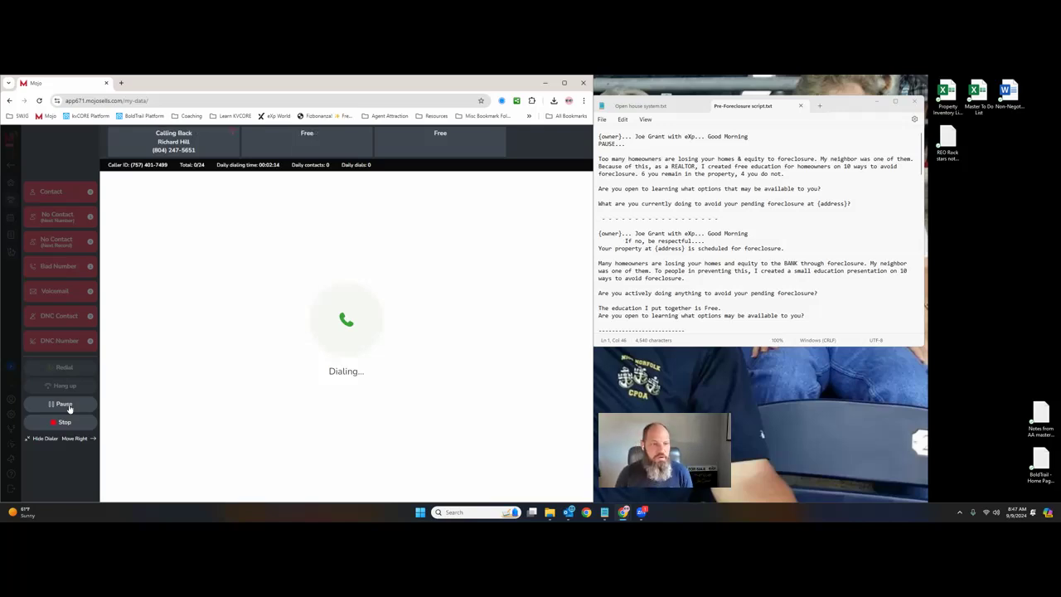
{"action": "left_click", "coordinate": [63, 404]}
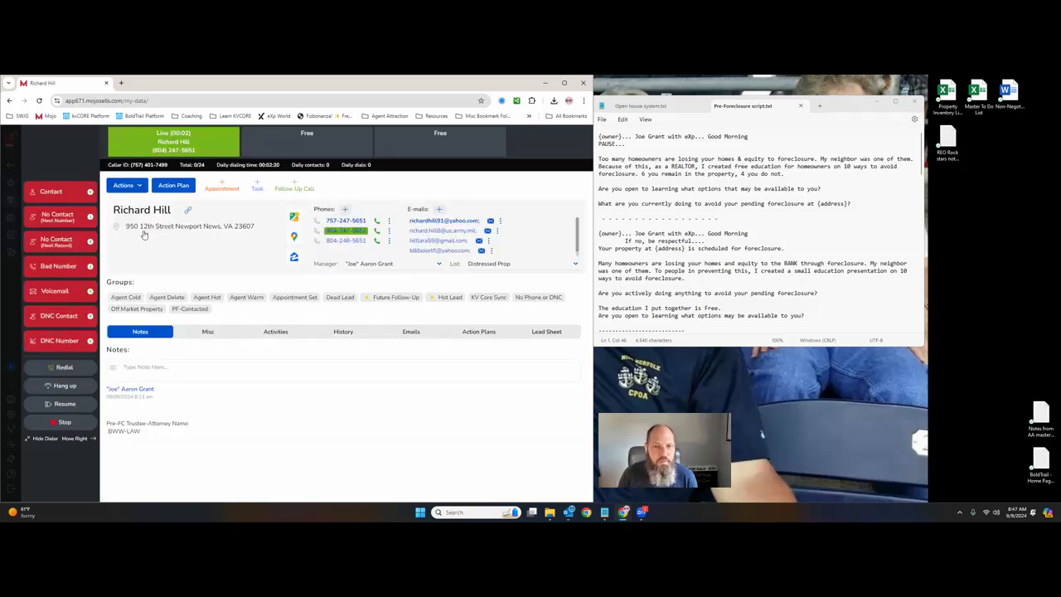
Log the live call as No Contact (Next Number) and resume dialing.
{"action": "mouse_move", "coordinate": [143, 235]}
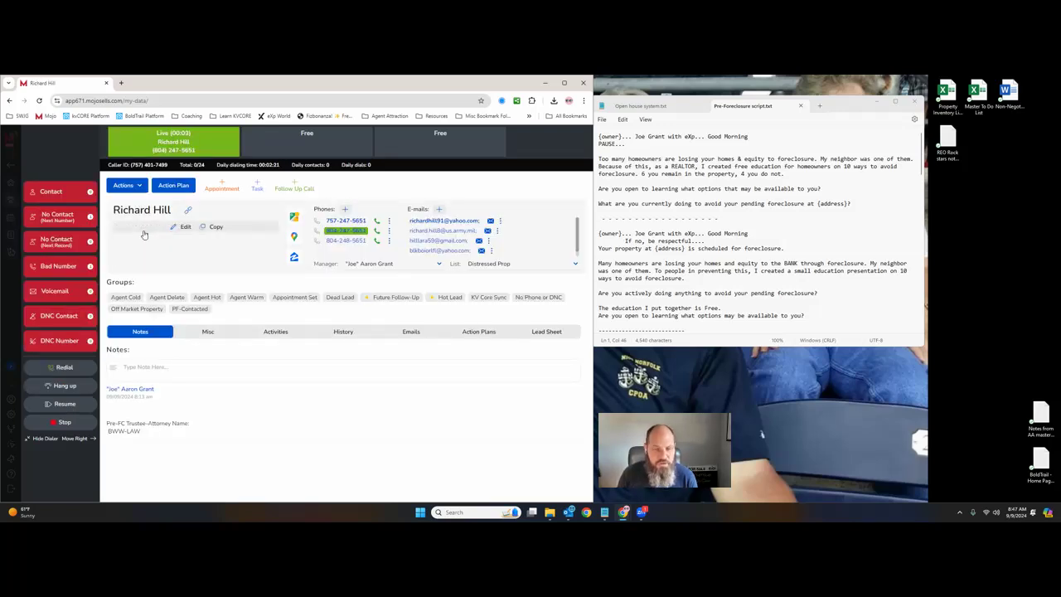
{"action": "left_click", "coordinate": [58, 218]}
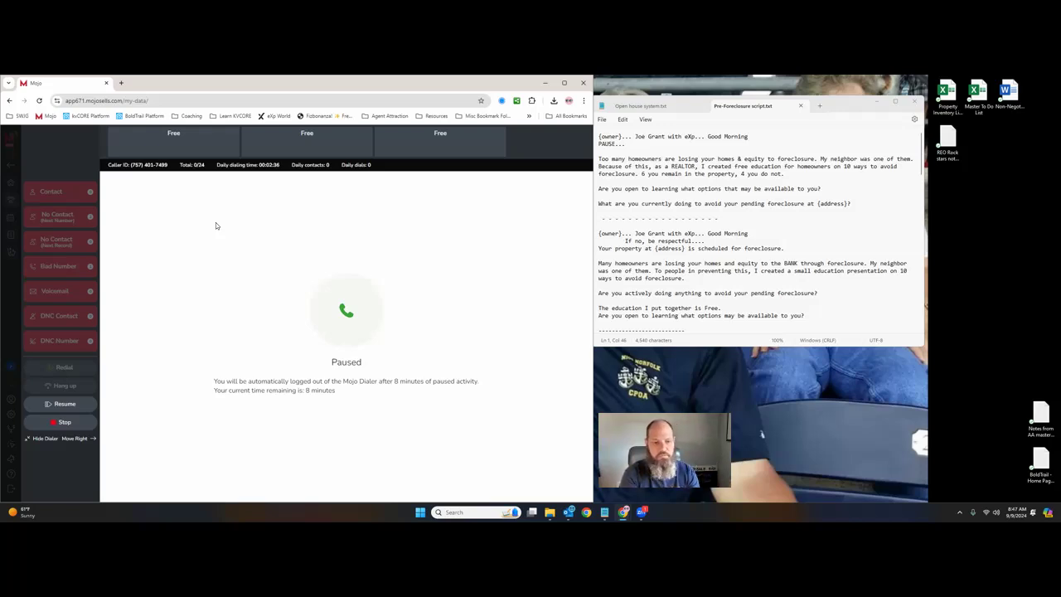
{"action": "left_click", "coordinate": [66, 404]}
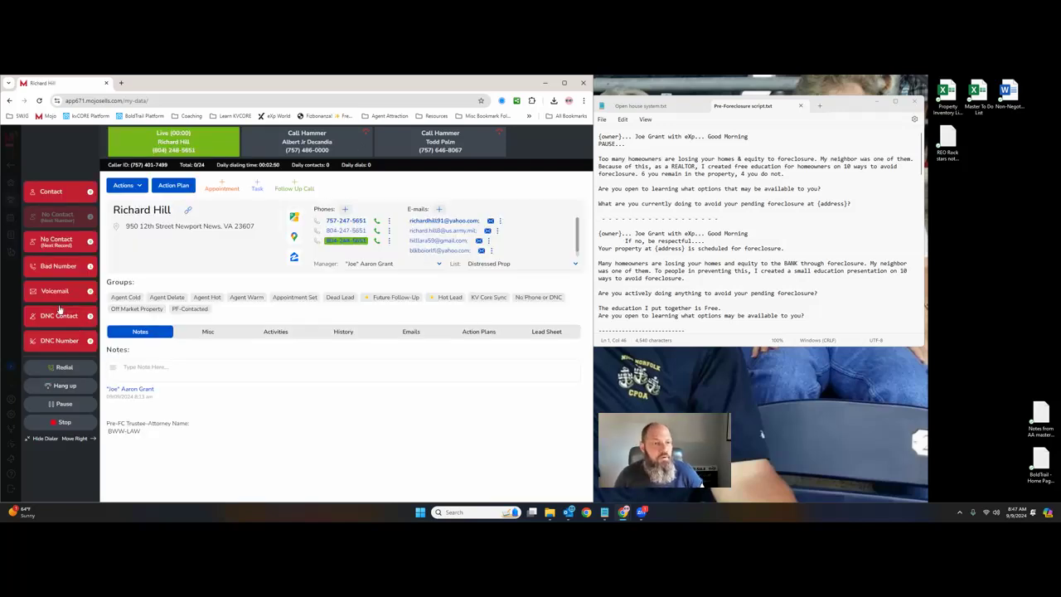
Log four successive live calls as No Contact (Next Record), Bad Number, No Contact (Next Number) and No Contact (Next Number).
{"action": "left_click", "coordinate": [62, 241]}
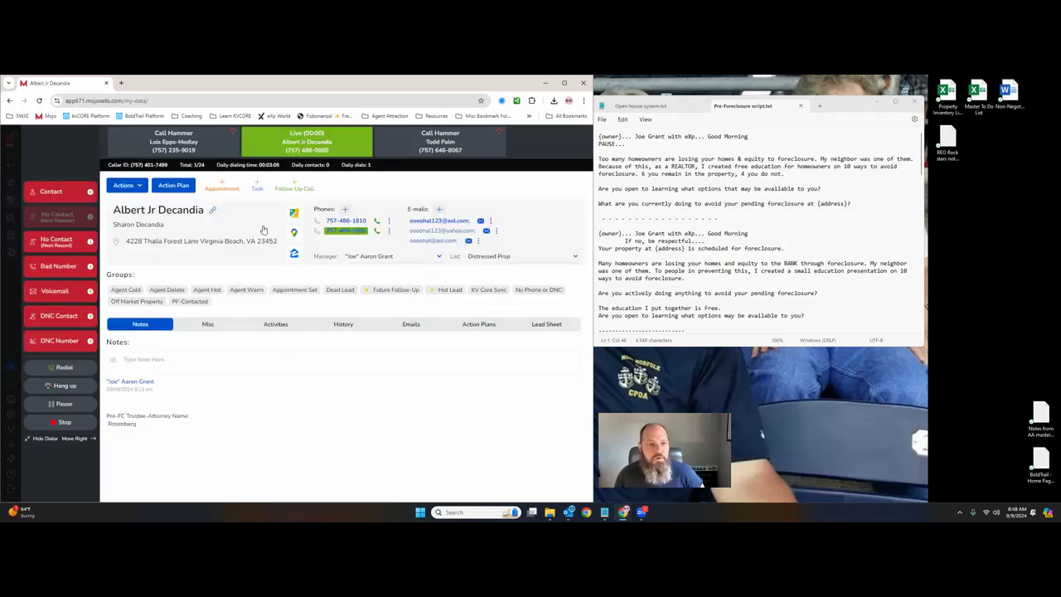
{"action": "left_click", "coordinate": [59, 266]}
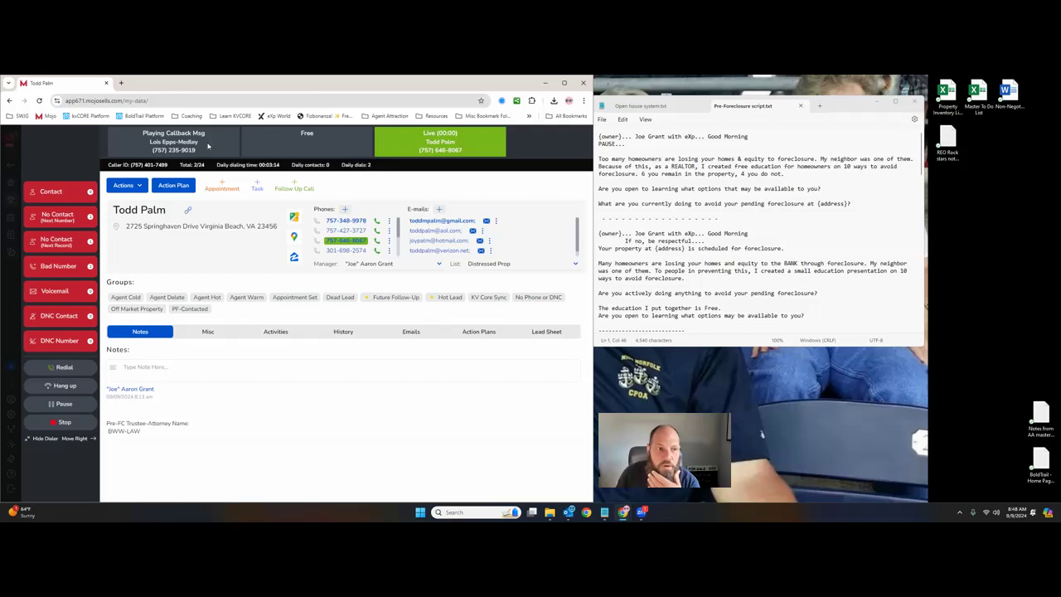
{"action": "left_click", "coordinate": [57, 217]}
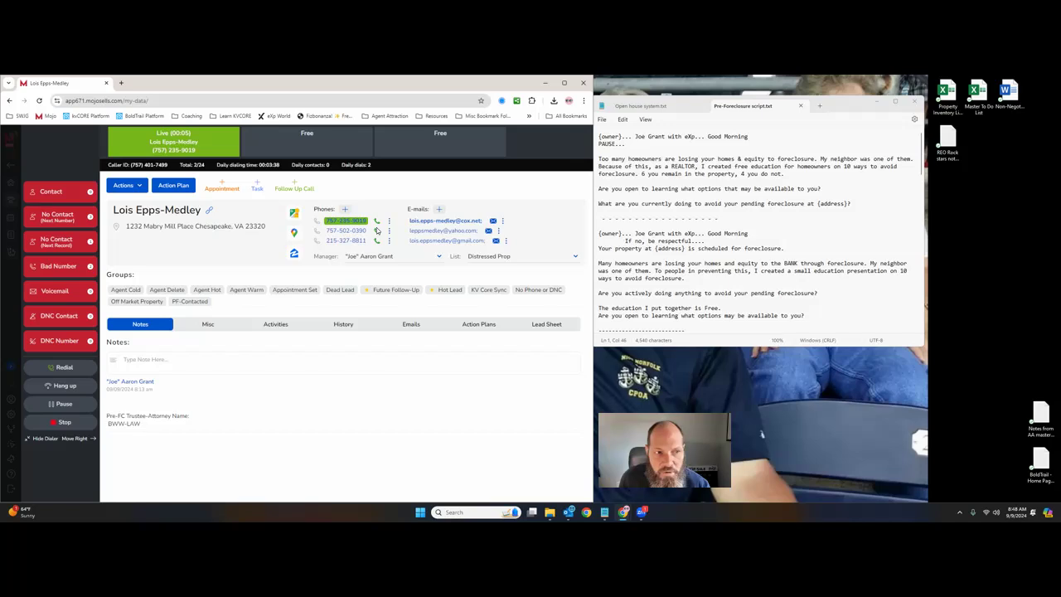
{"action": "left_click", "coordinate": [57, 218]}
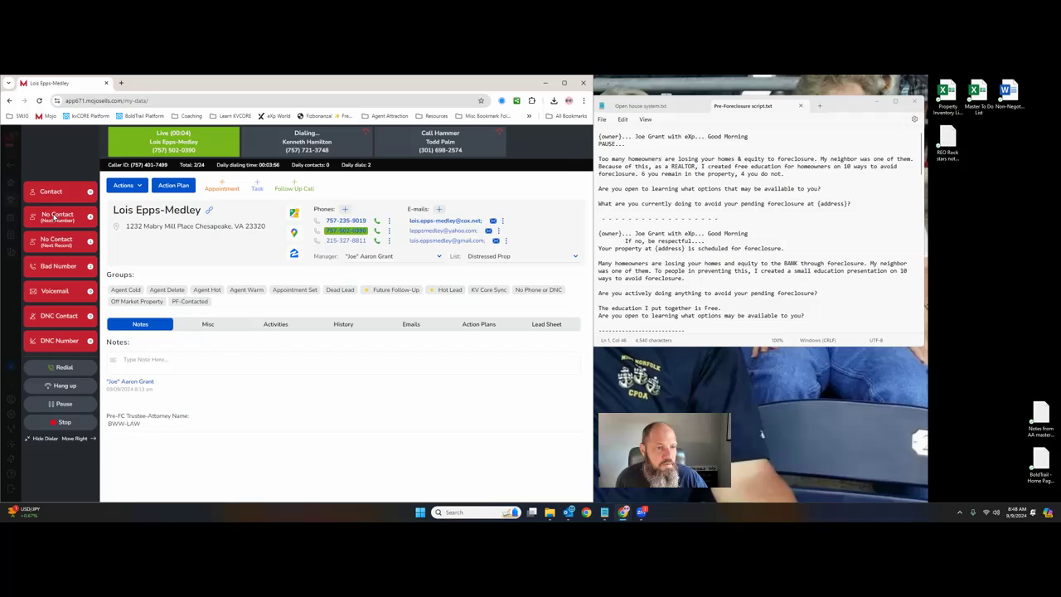
Log the live call as Bad Number and the following two as No Contact (Next Number), and pause the dialer.
{"action": "left_click", "coordinate": [60, 267]}
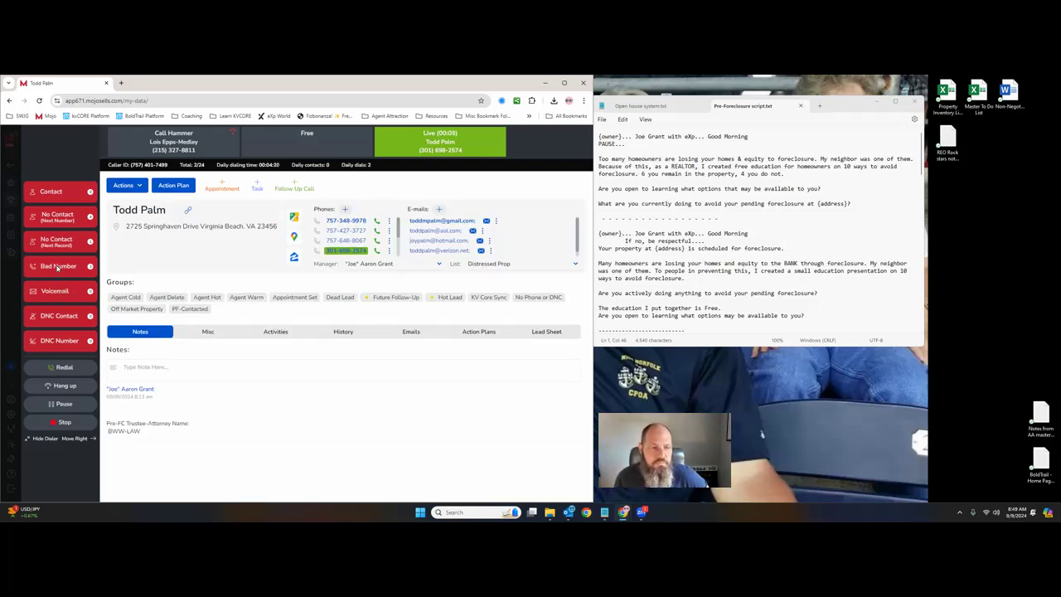
{"action": "left_click", "coordinate": [51, 217]}
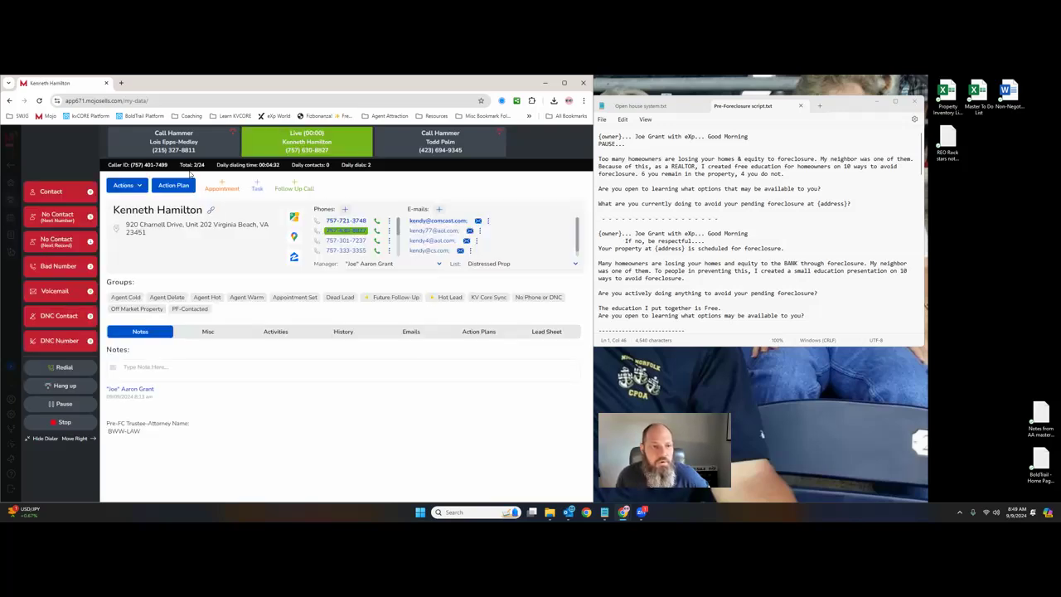
{"action": "left_click", "coordinate": [56, 216]}
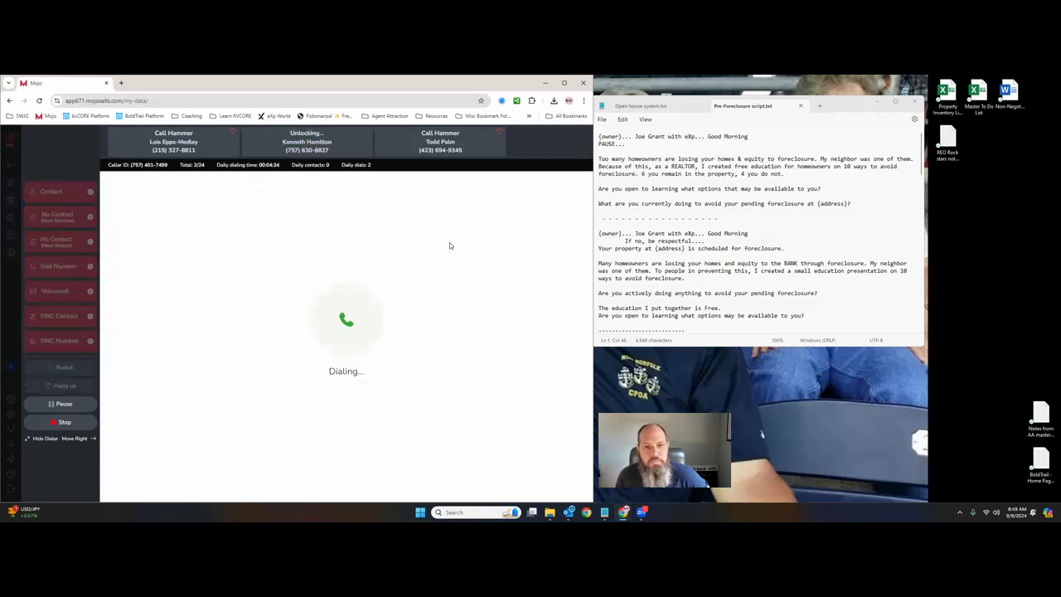
{"action": "left_click", "coordinate": [62, 404]}
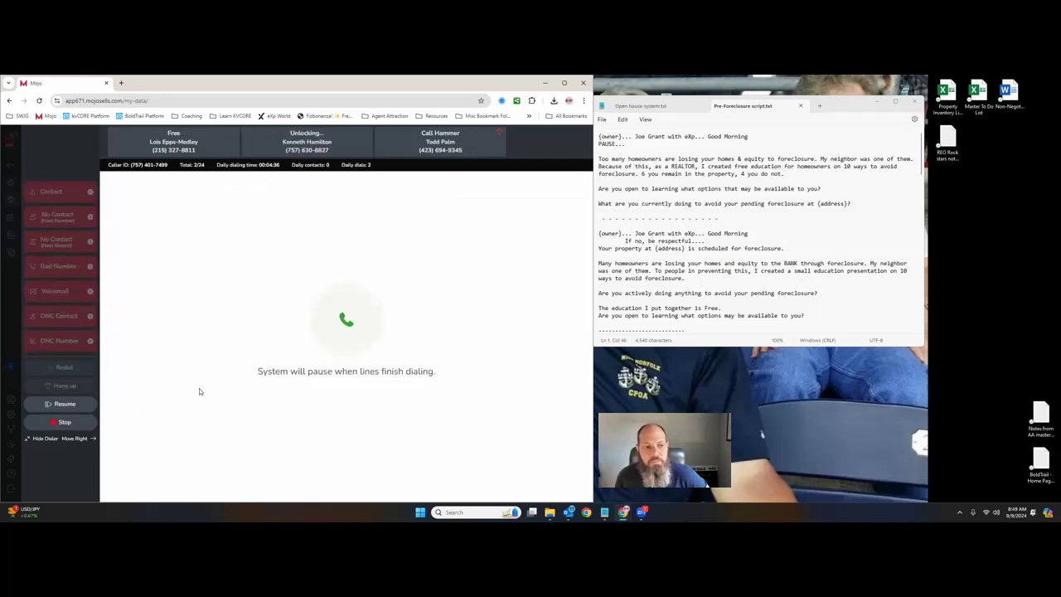